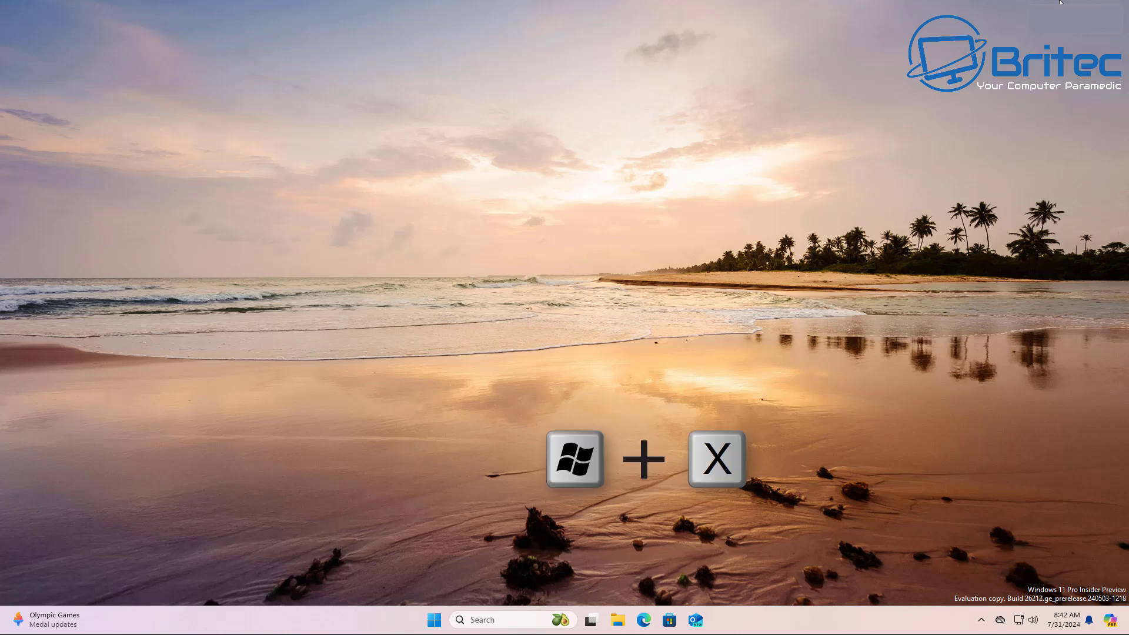
- Launch Device Manager from the Win+X quick-access menu
key(super+x)
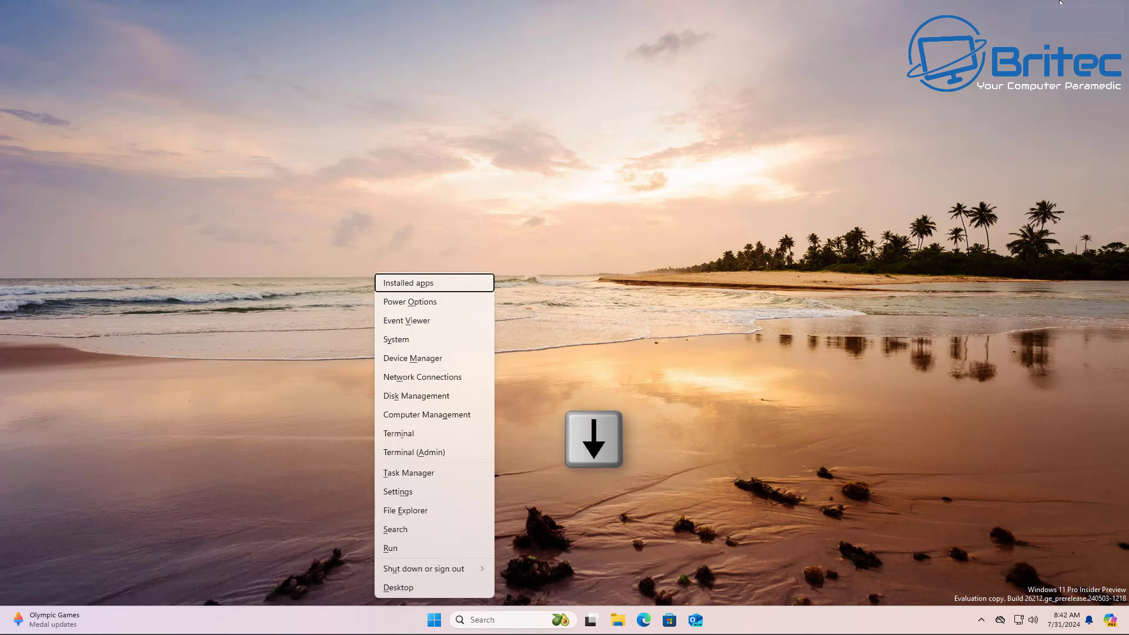
key(Down)
key(Down)
key(Down)
key(Down)
key(Return)
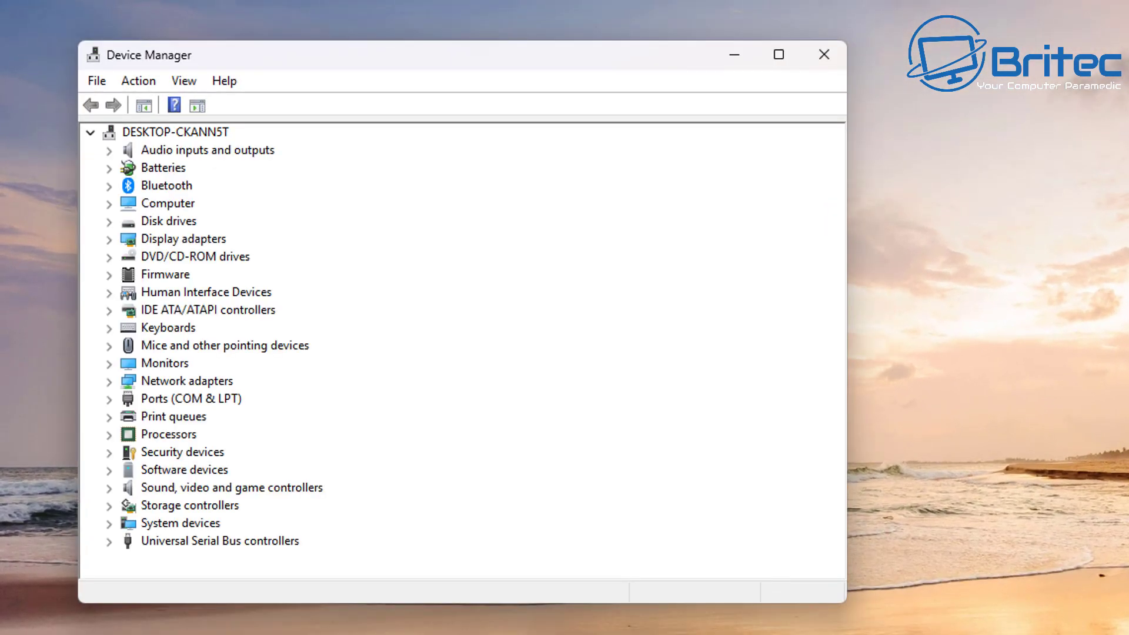
- Expand Mice and other pointing devices to show HID-compliant mouse and two VMware devices
key(Tab)
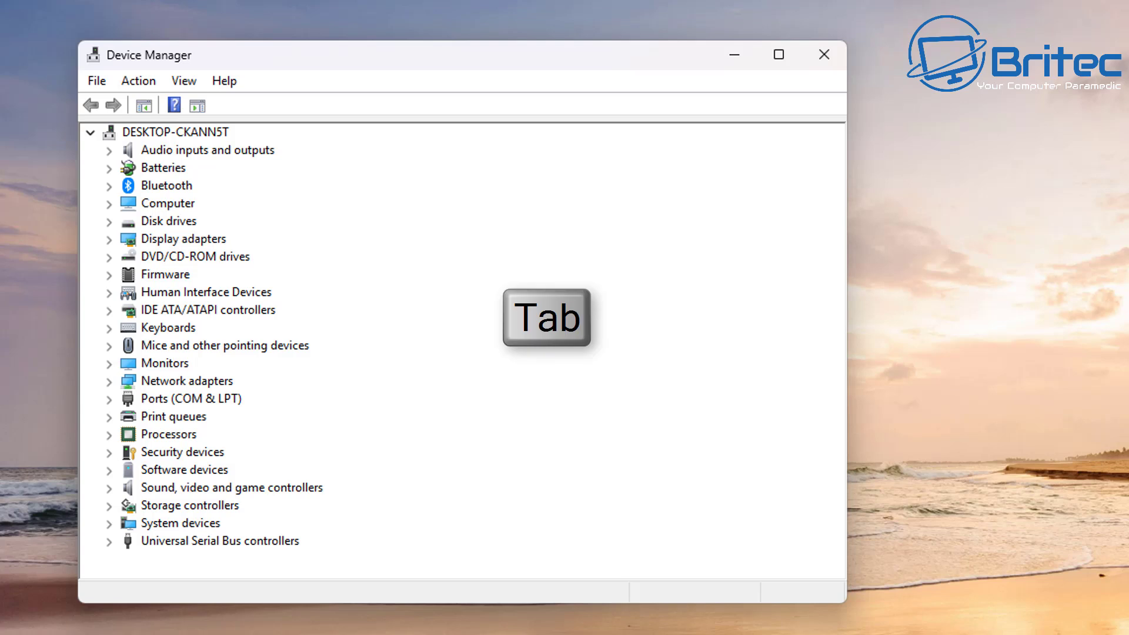
key(Down)
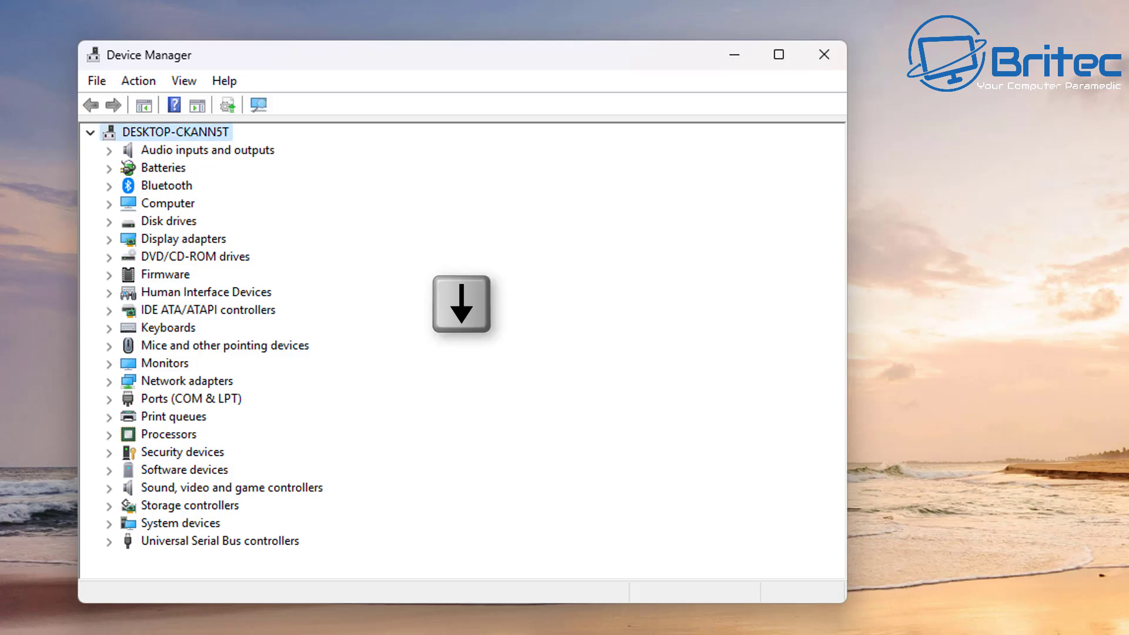
key(Down)
key(Down)
key(Down)
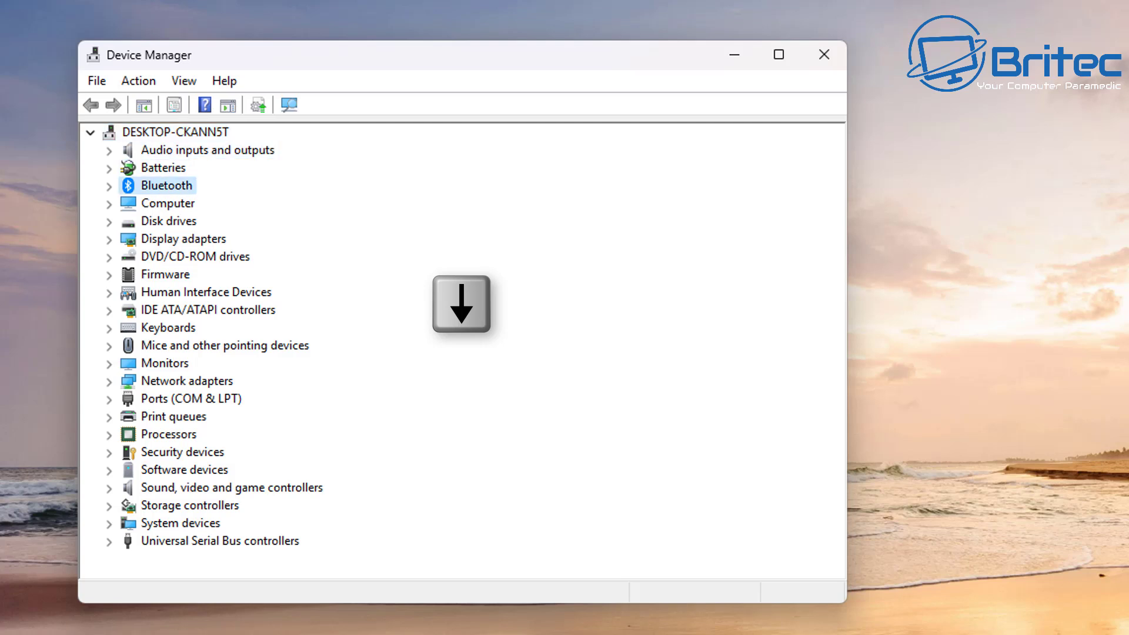
key(Down)
key(Down)
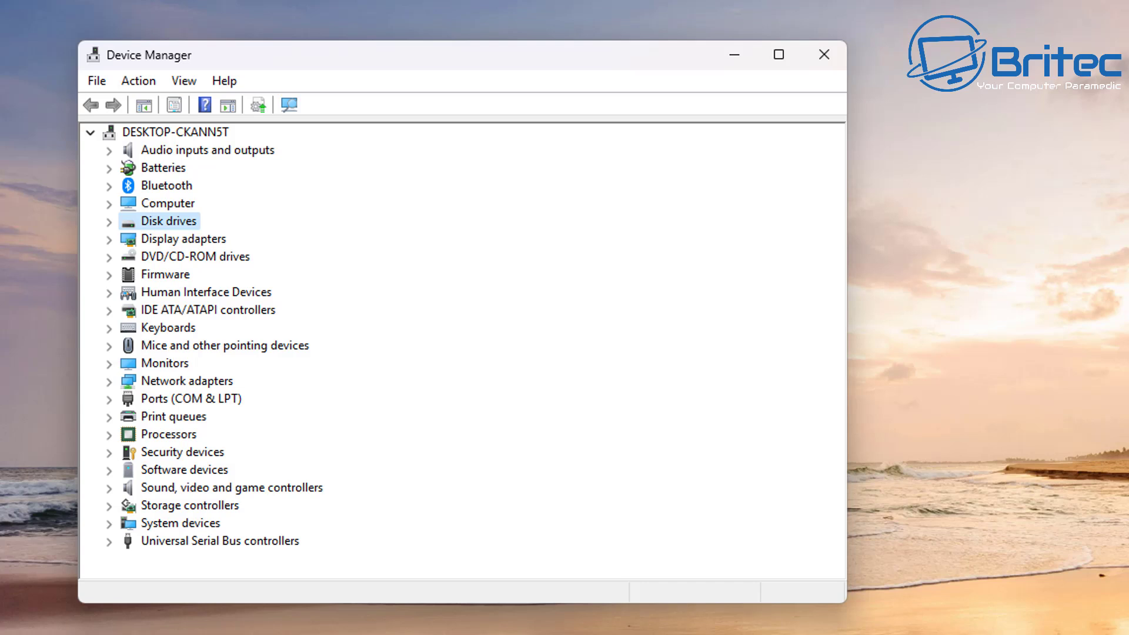
key(Down)
key(Down)
key(Down)
key(Down)
key(Down)
key(Down)
key(Down)
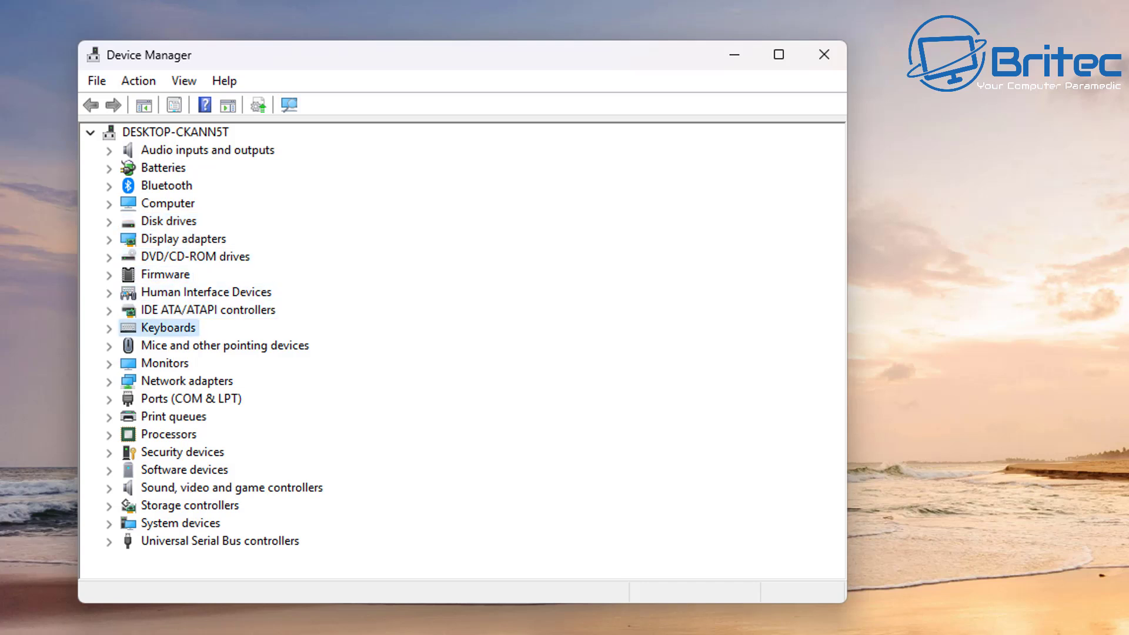
key(Down)
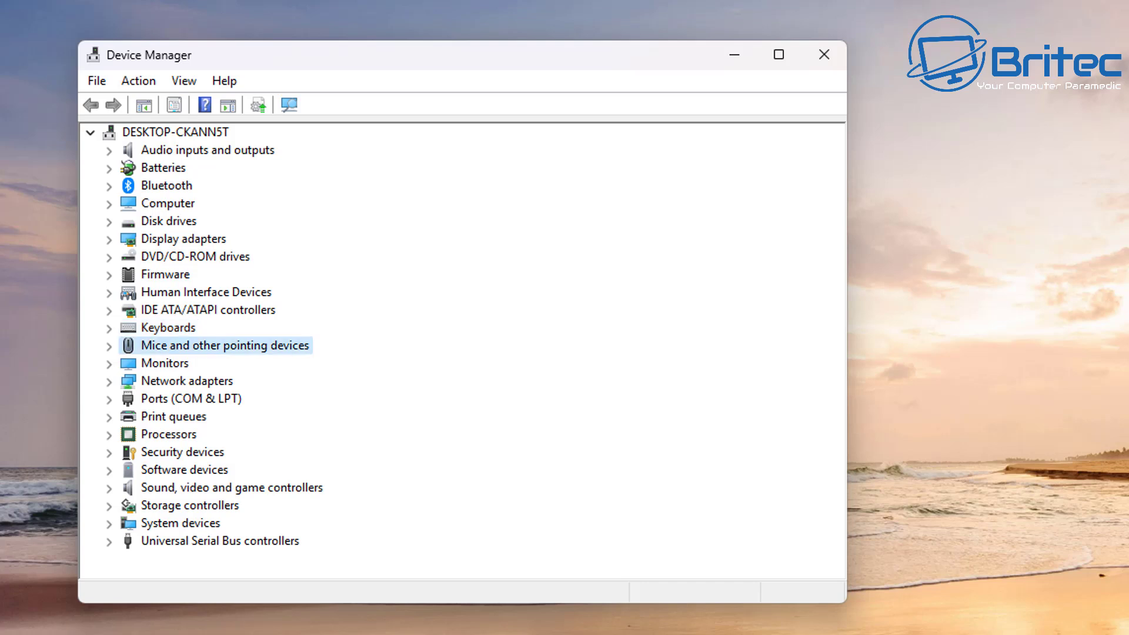
key(Right)
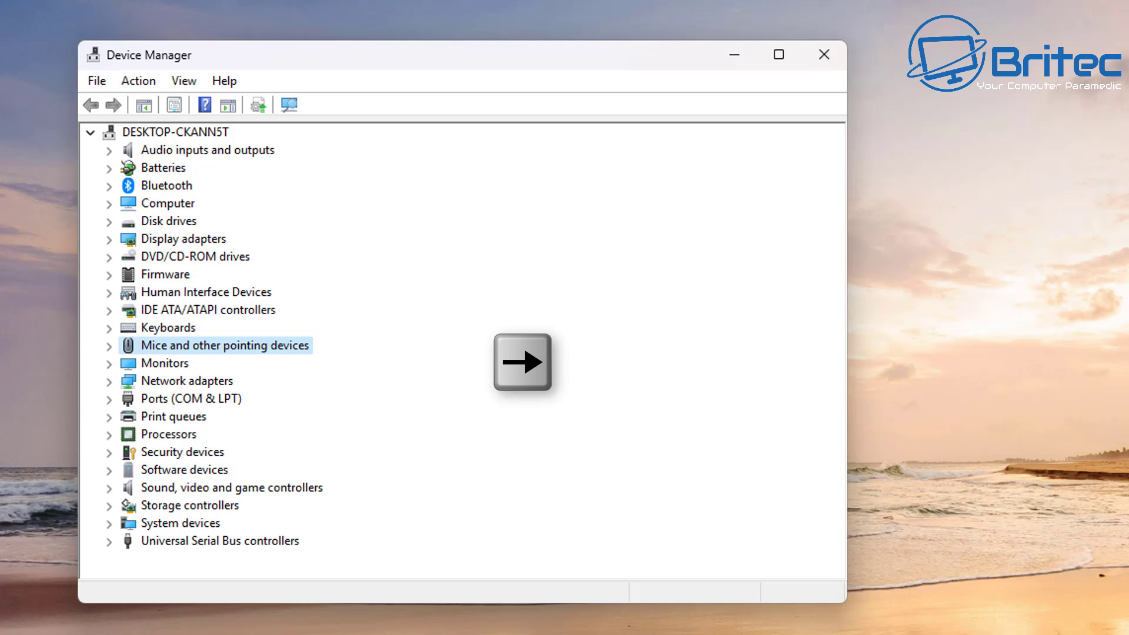
key(Right)
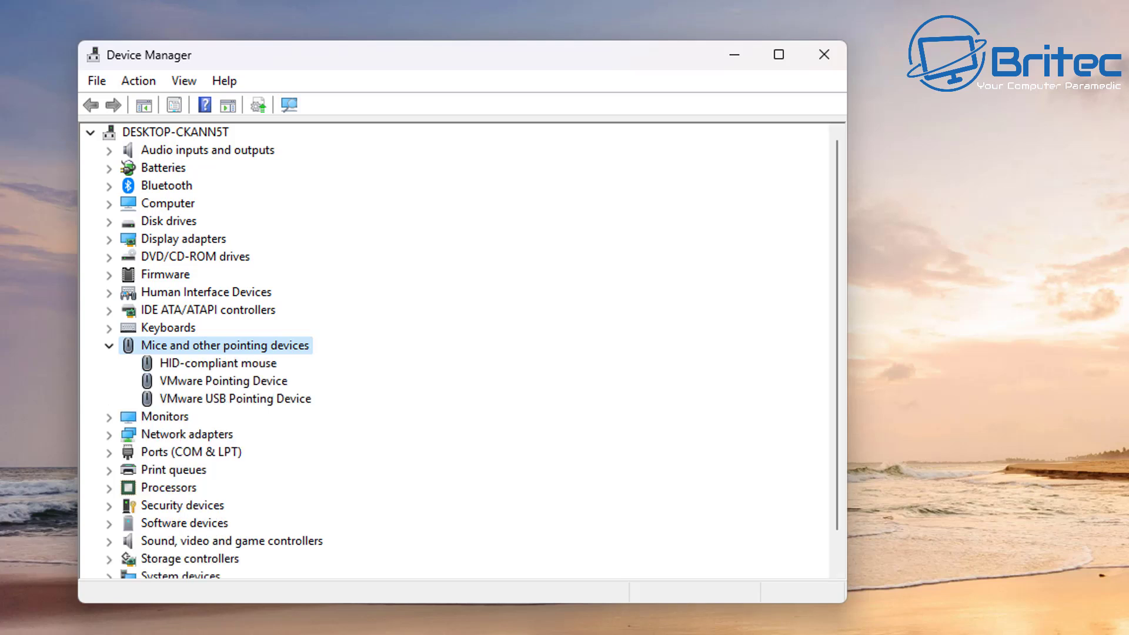
key(Down)
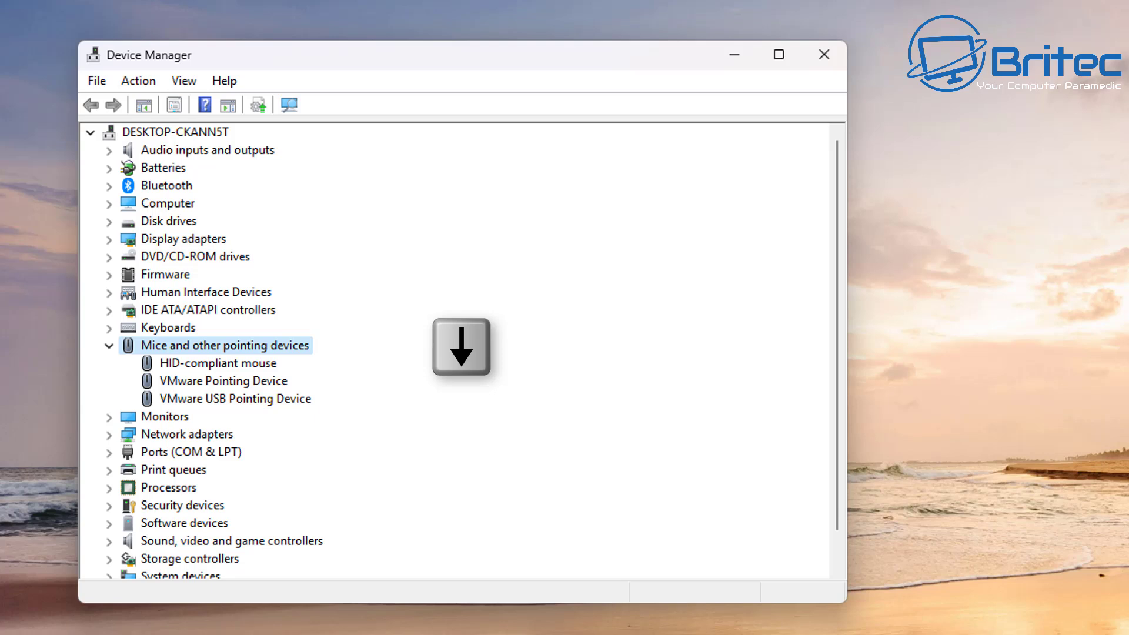
- Uninstall the HID-compliant mouse via its context menu, confirm, and close Device Manager
key(Down)
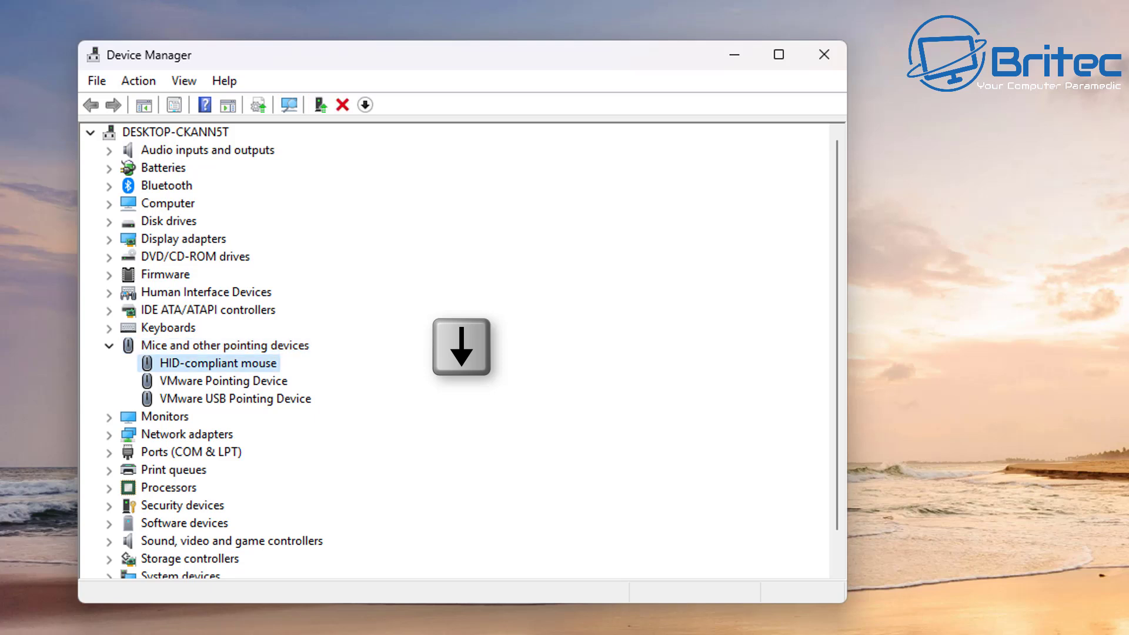
key(shift+F10)
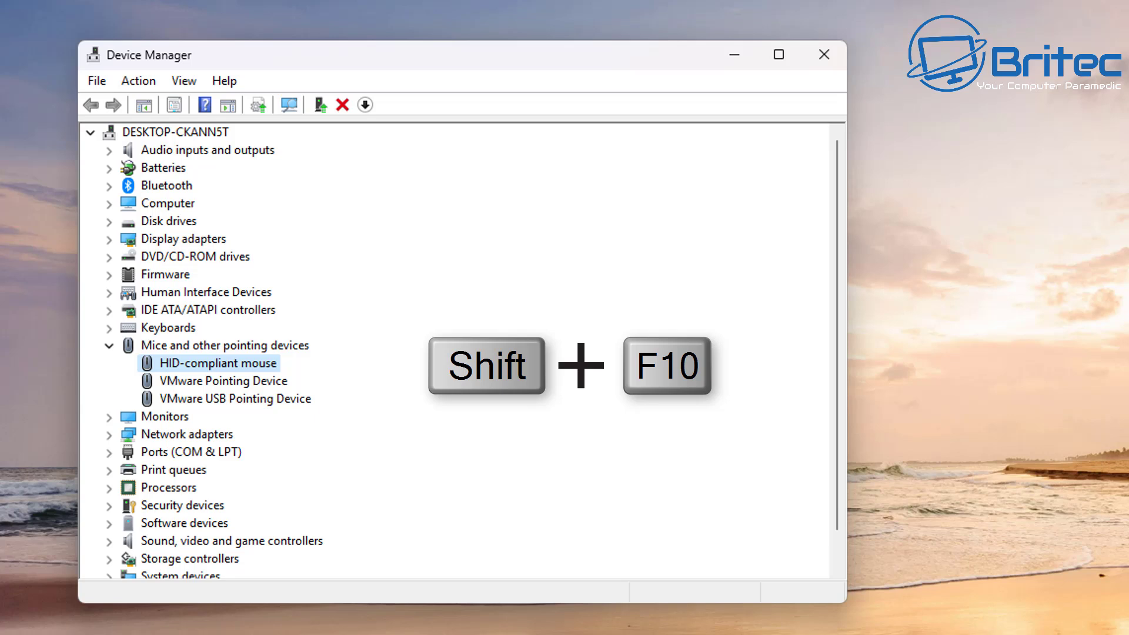
key(Down)
key(shift+F10)
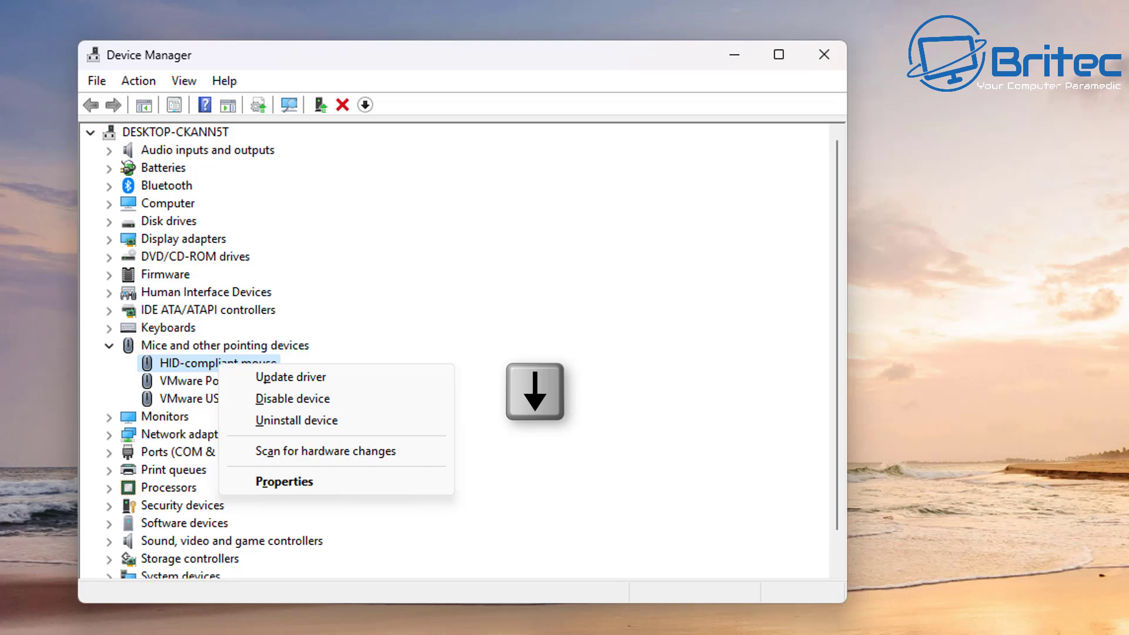
key(Down)
key(Down)
key(Down)
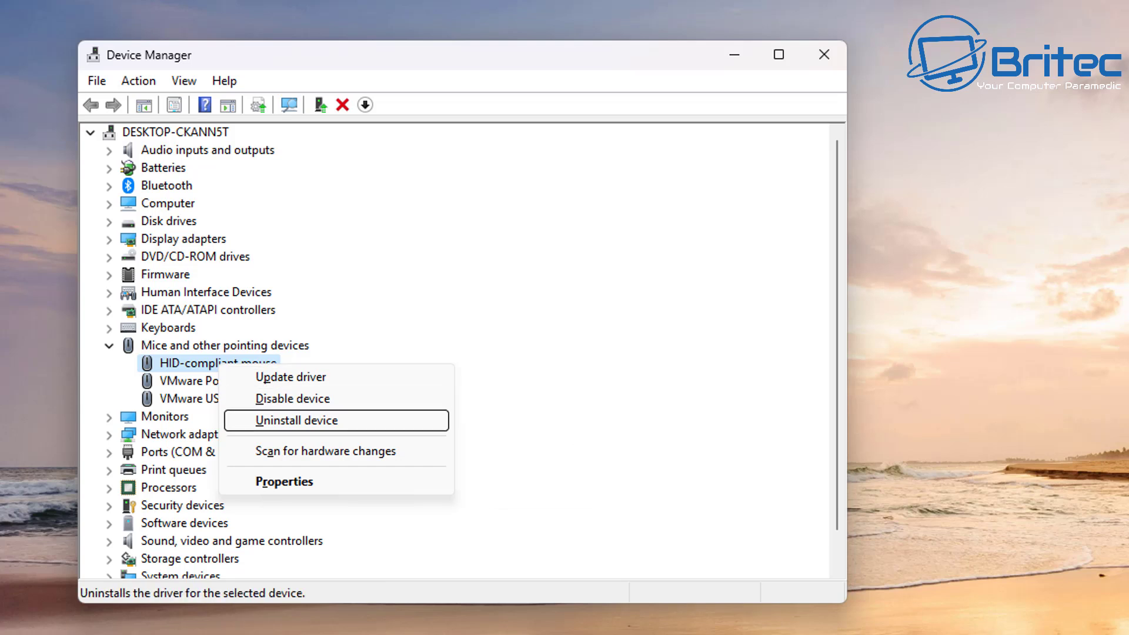
key(Return)
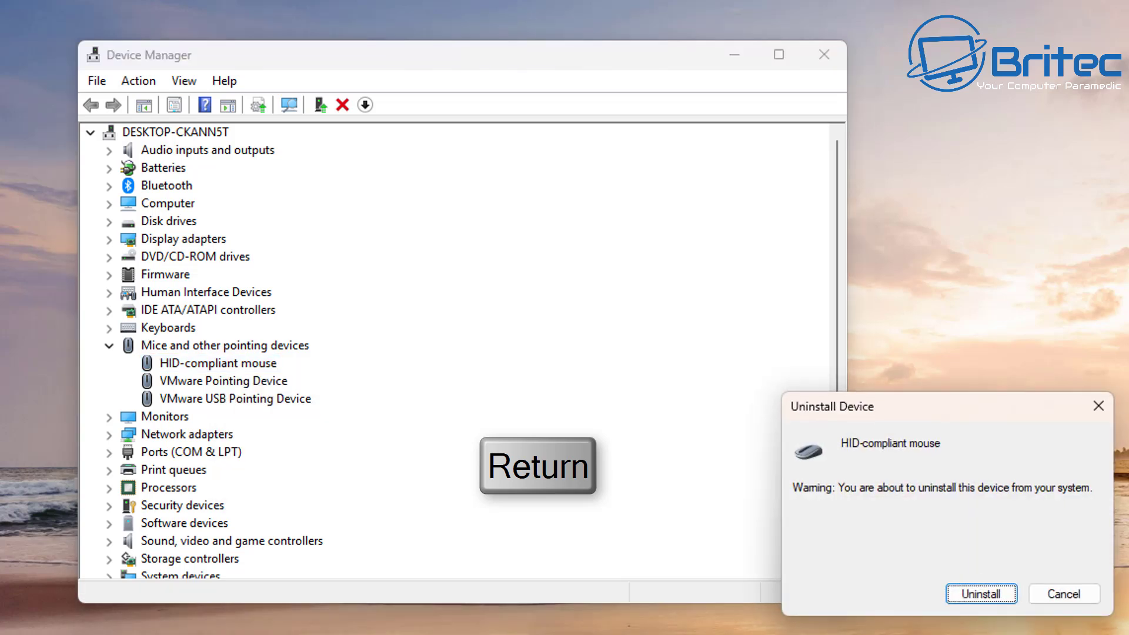
key(Return)
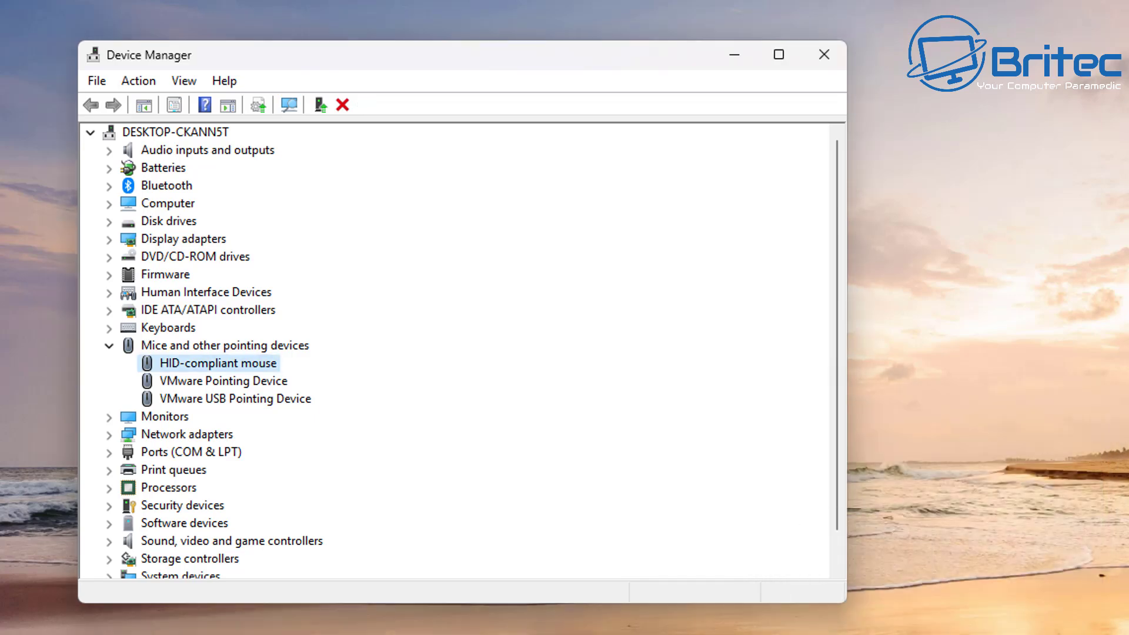
key(alt+F4)
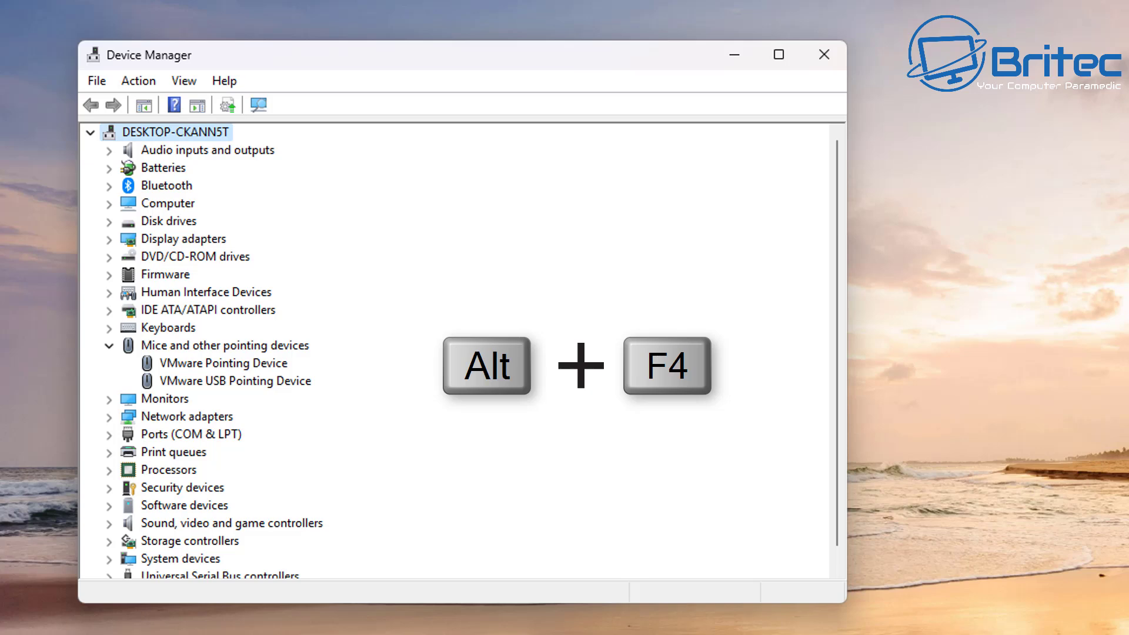
- Close Device Manager and confirm Shut down in the Shut Down Windows dialog
key(alt)
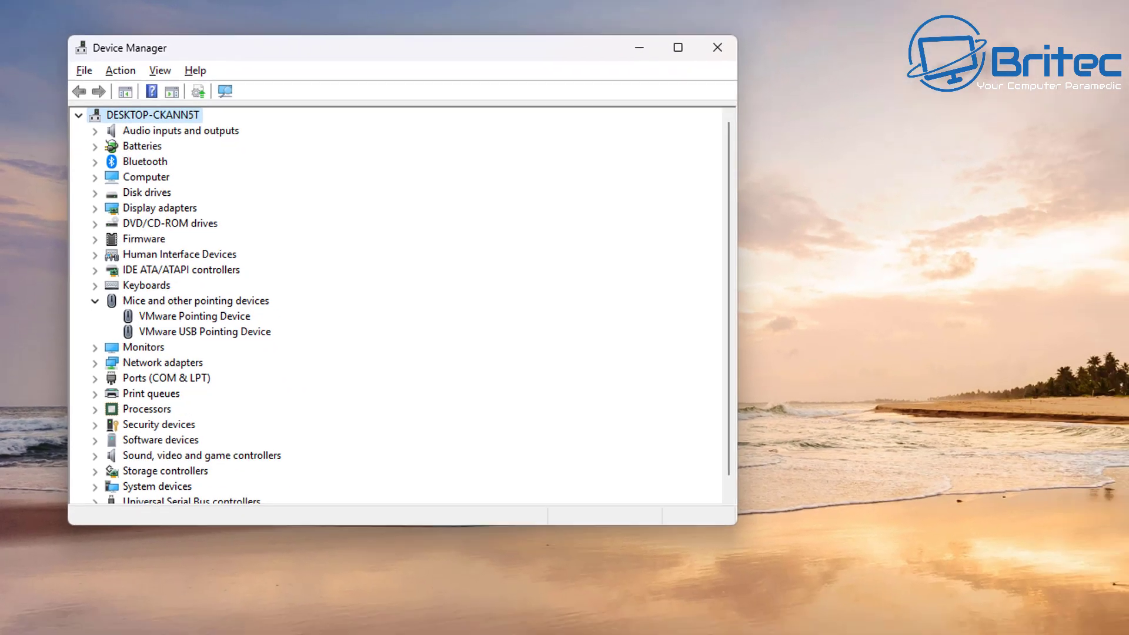
key(alt+F4)
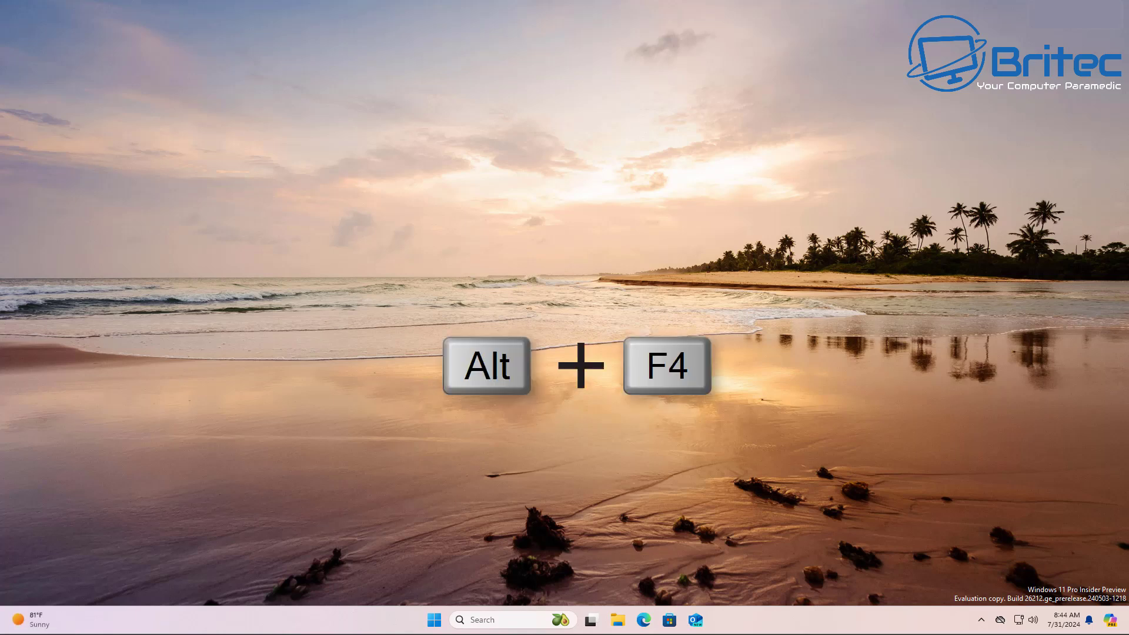
key(alt+F4)
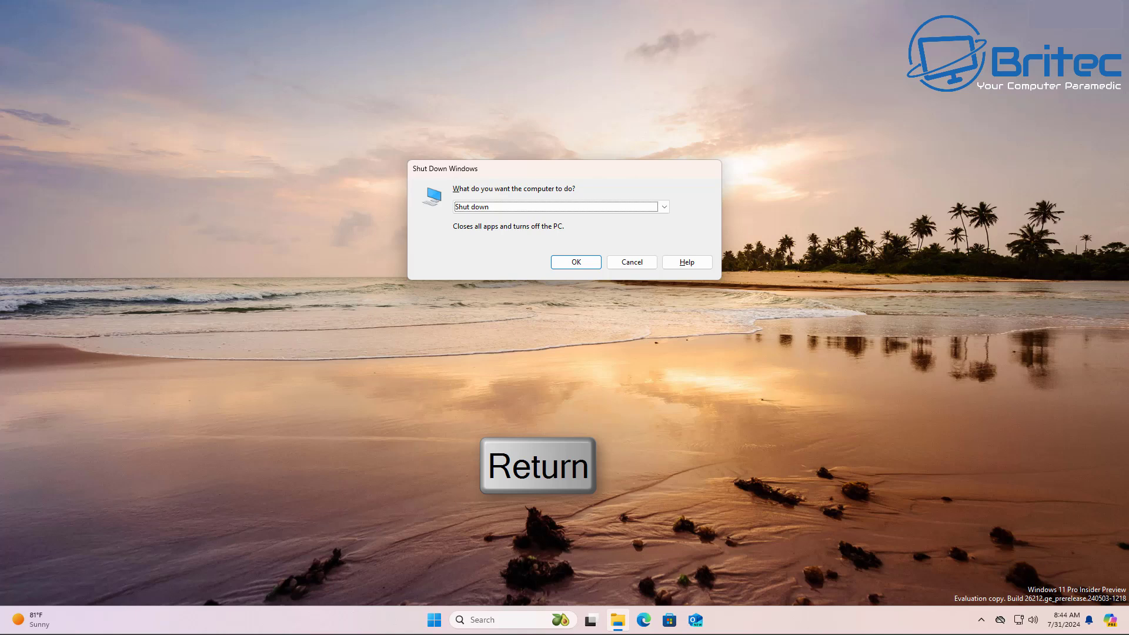
key(Return)
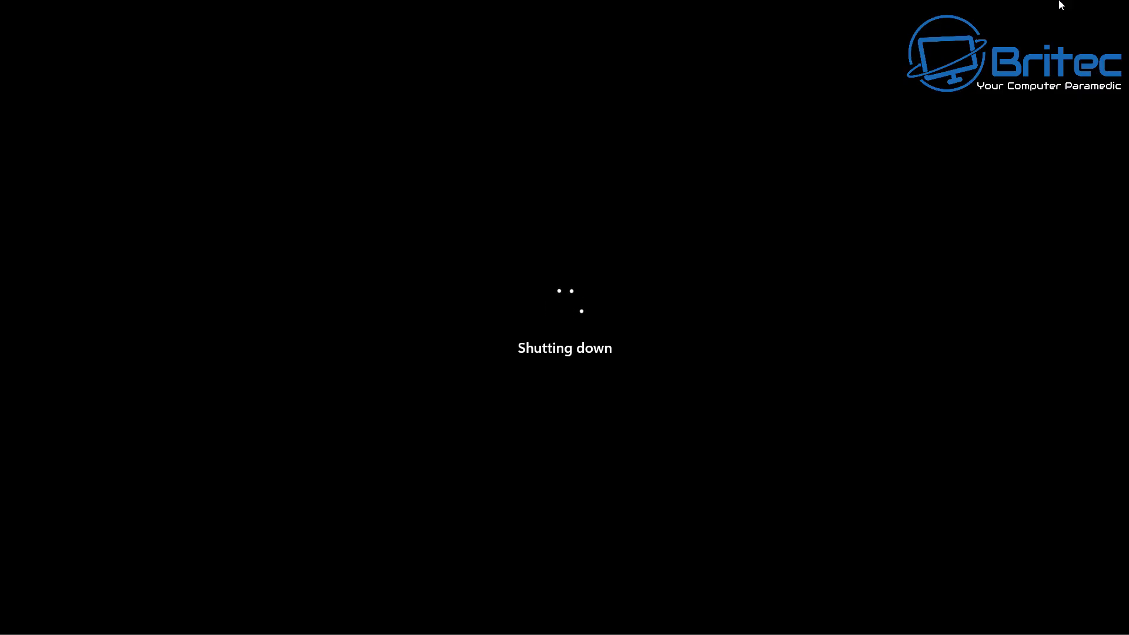